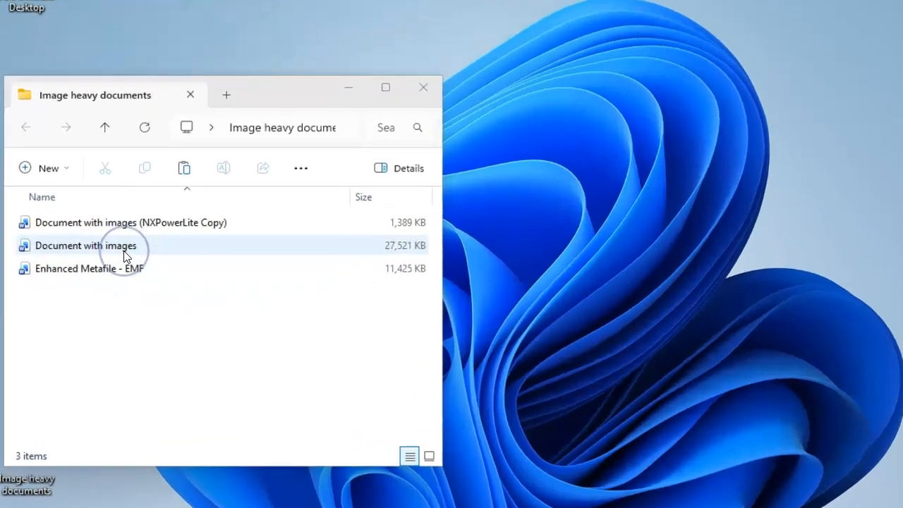
Step: Duplicate the "Document with images" file and rename the duplicate "Document with images - Compress Pictures"
left_click(124, 252)
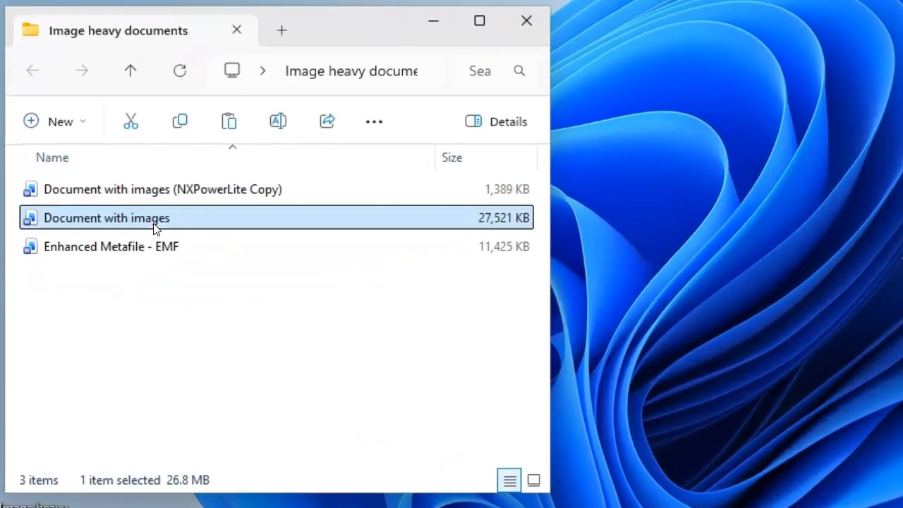
key("ctrl+c")
key("ctrl+v")
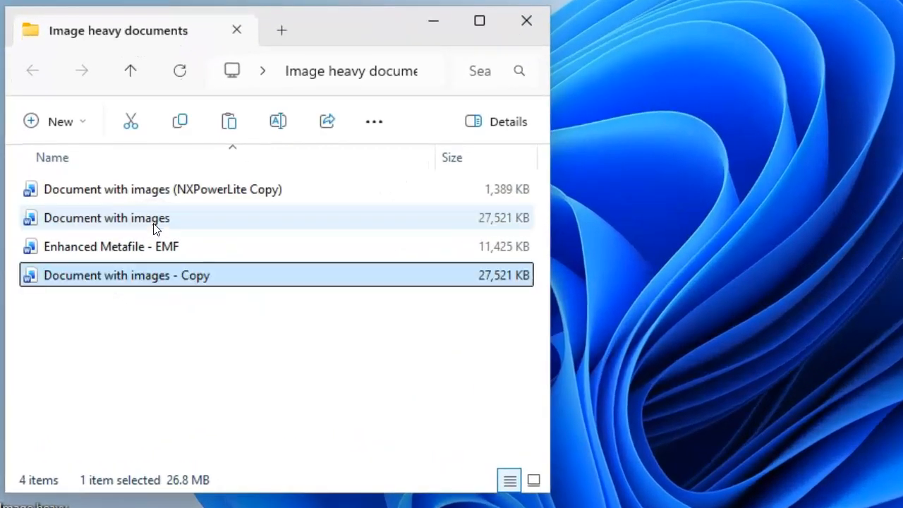
key("F2")
double_click(198, 275)
type("Compress Pi")
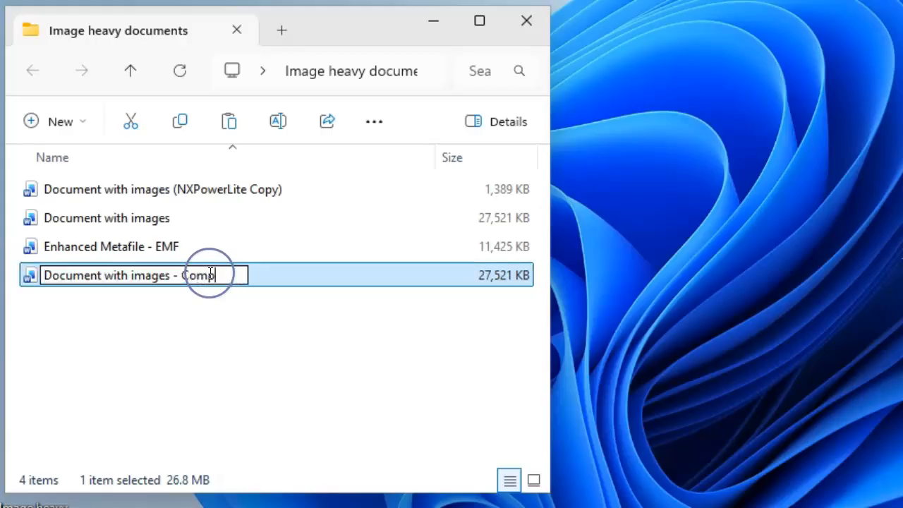
type("ctures")
key("Return")
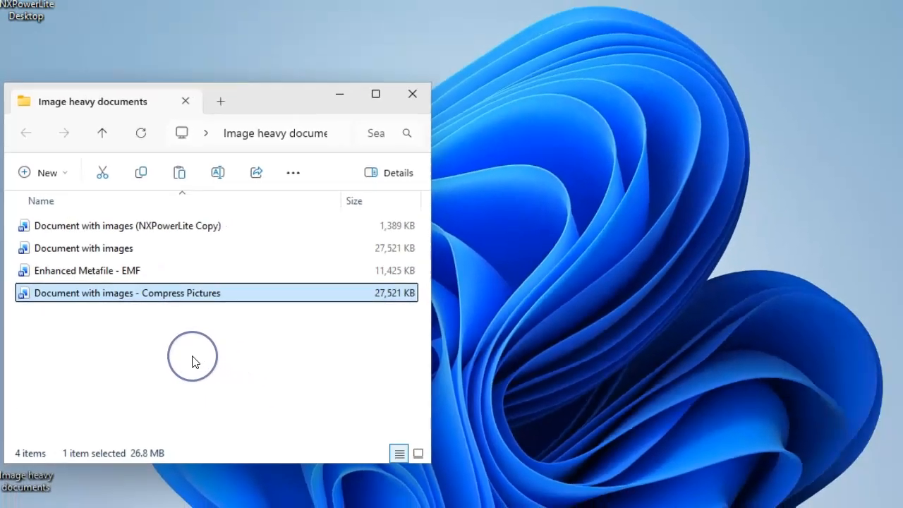
left_click(240, 359)
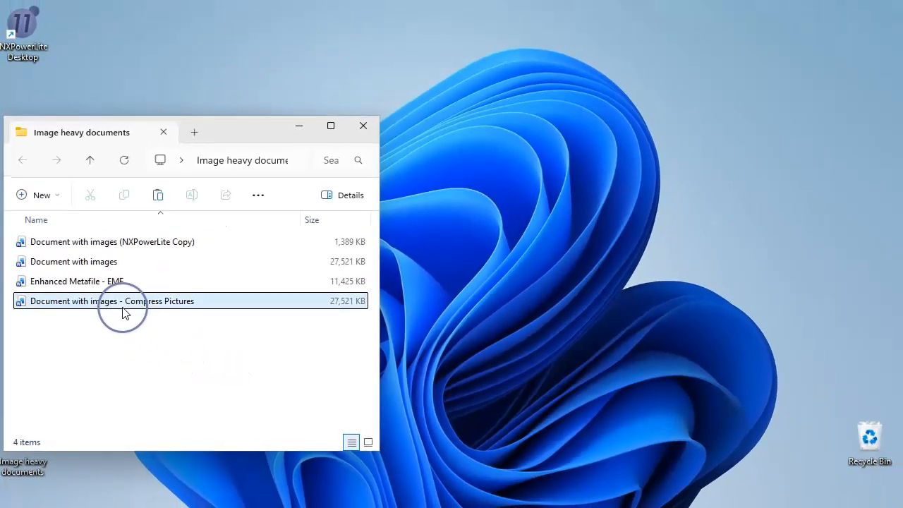
Step: Open "Document with images - Compress Pictures" in Word and compress all its pictures, not only the selected one, to Print (220 ppi)
double_click(123, 309)
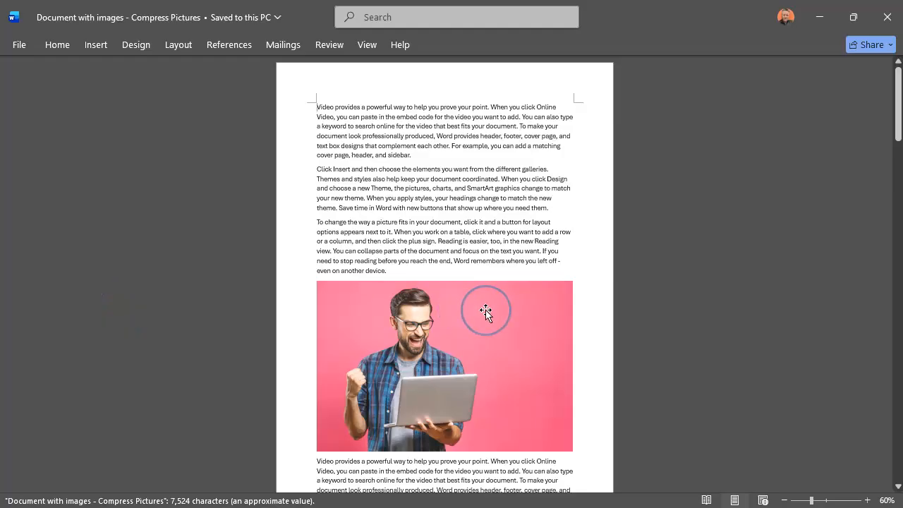
left_click(486, 311)
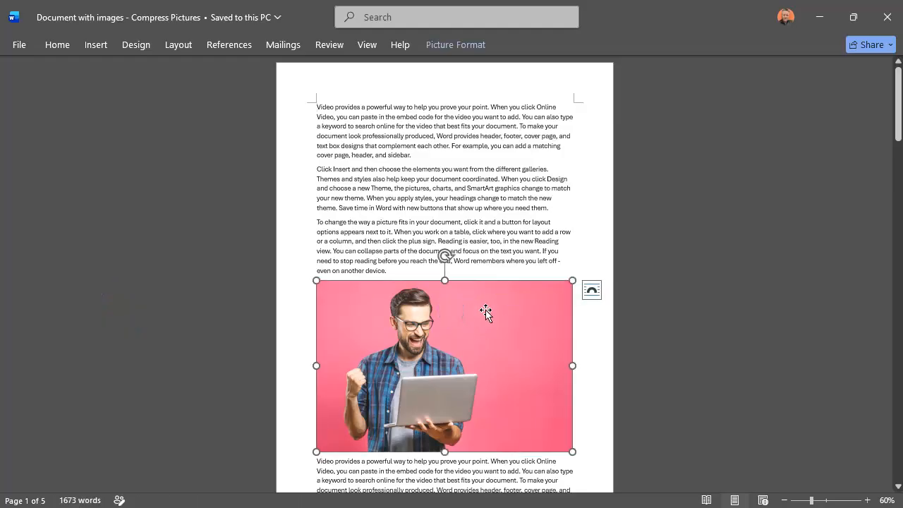
left_click(465, 51)
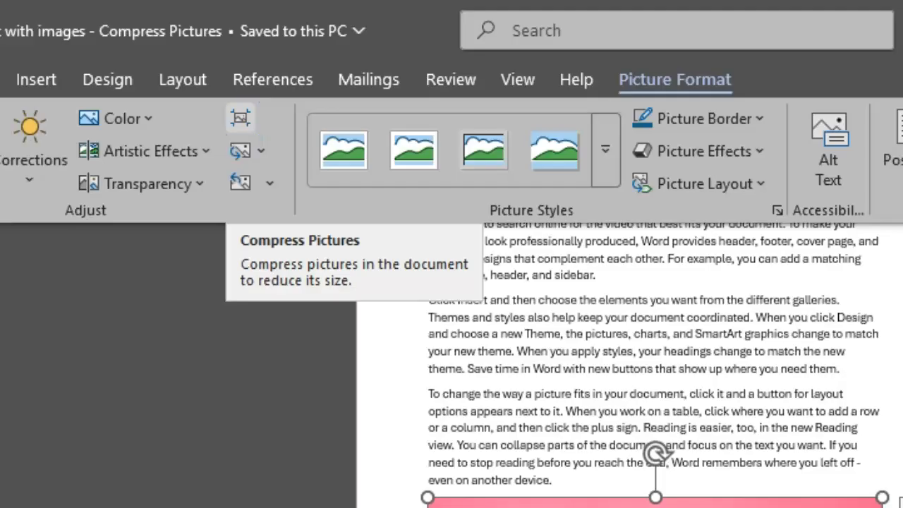
left_click(240, 118)
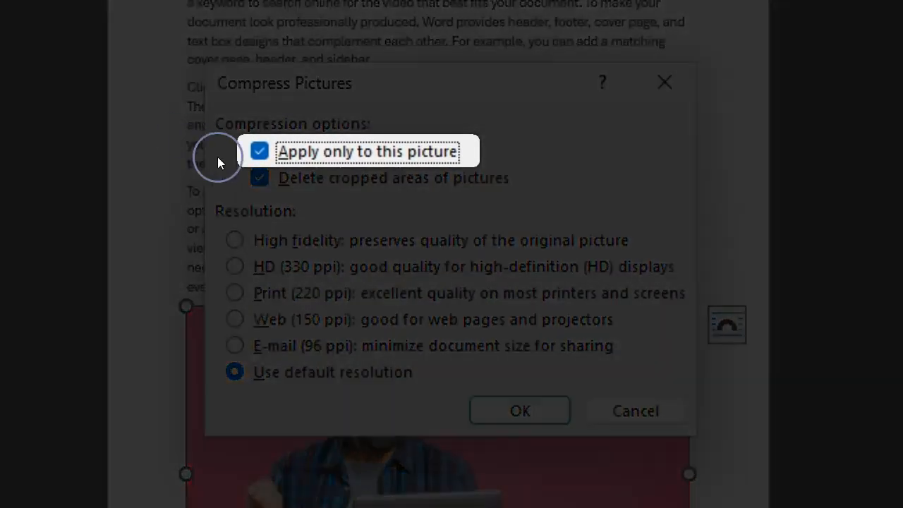
left_click(261, 152)
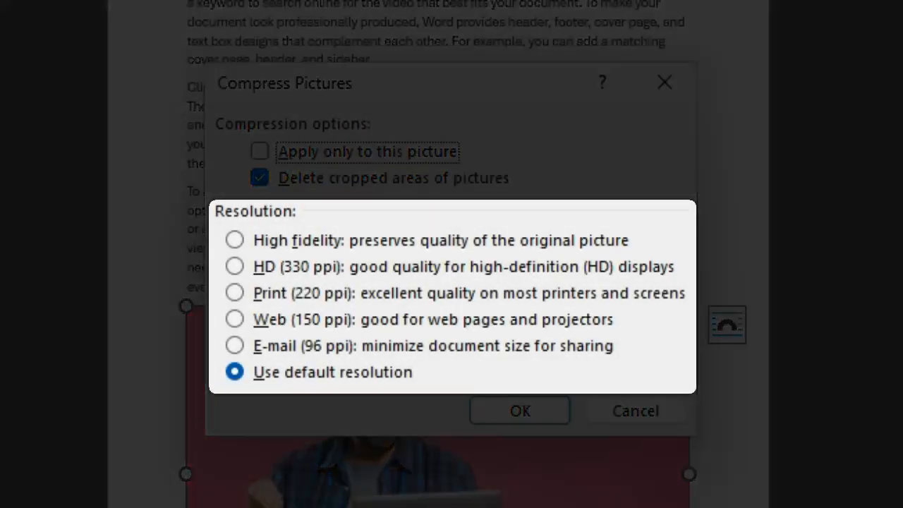
left_click(250, 298)
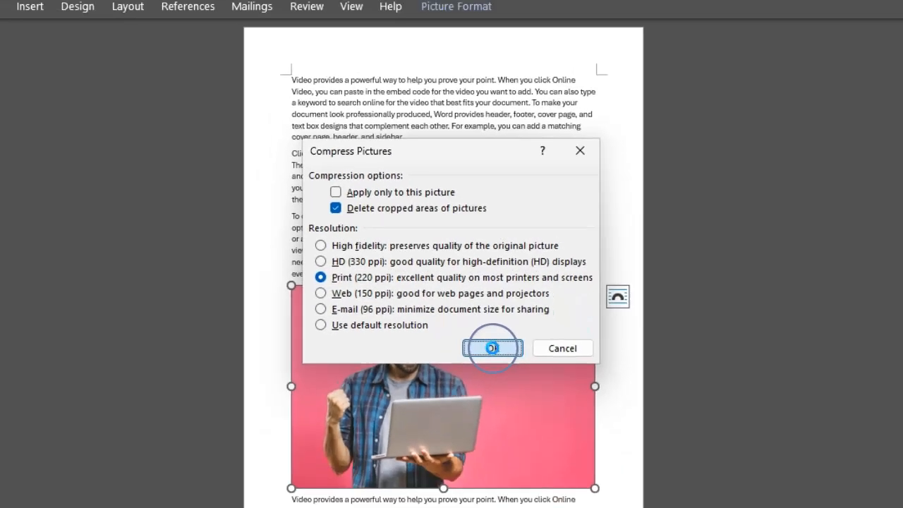
left_click(518, 411)
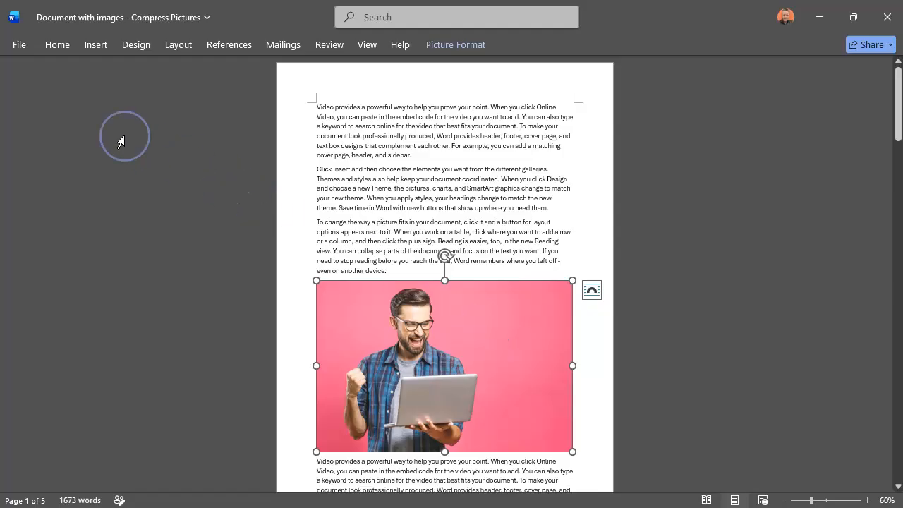
Step: Save the document with the compressed pictures and close it
left_click(21, 47)
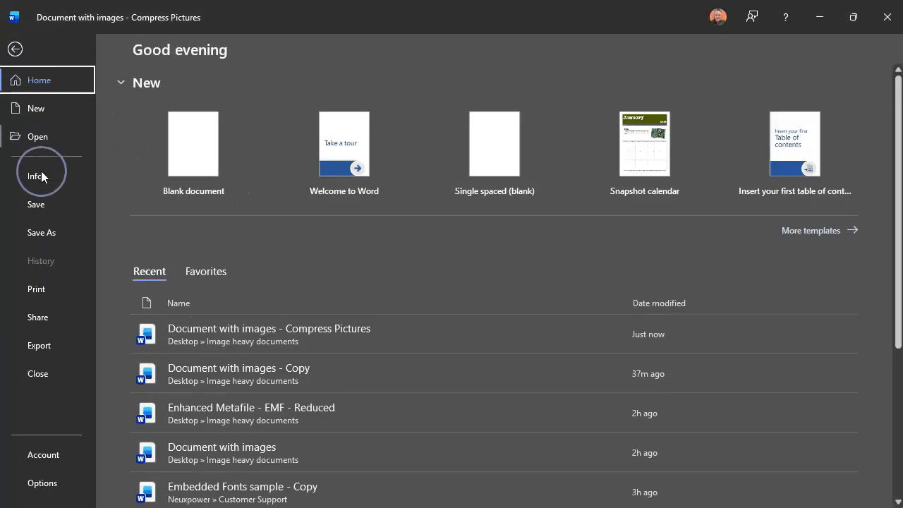
left_click(40, 207)
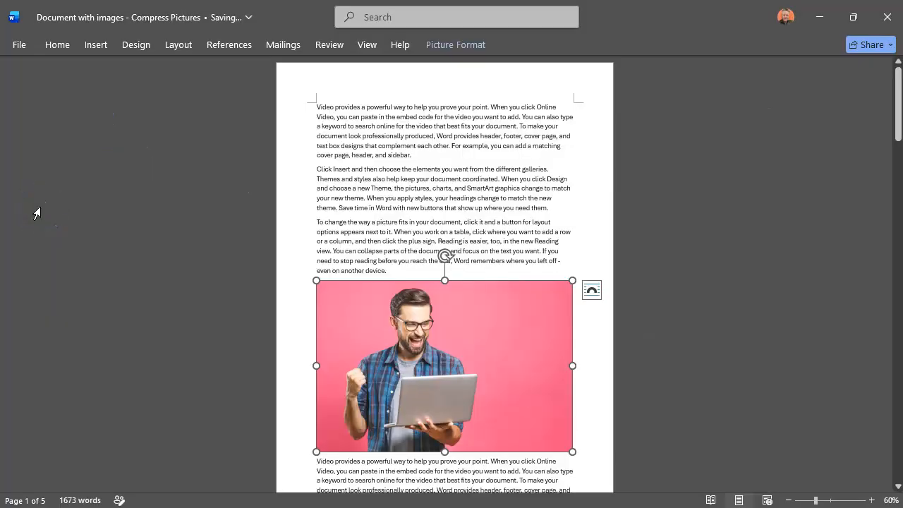
left_click(887, 16)
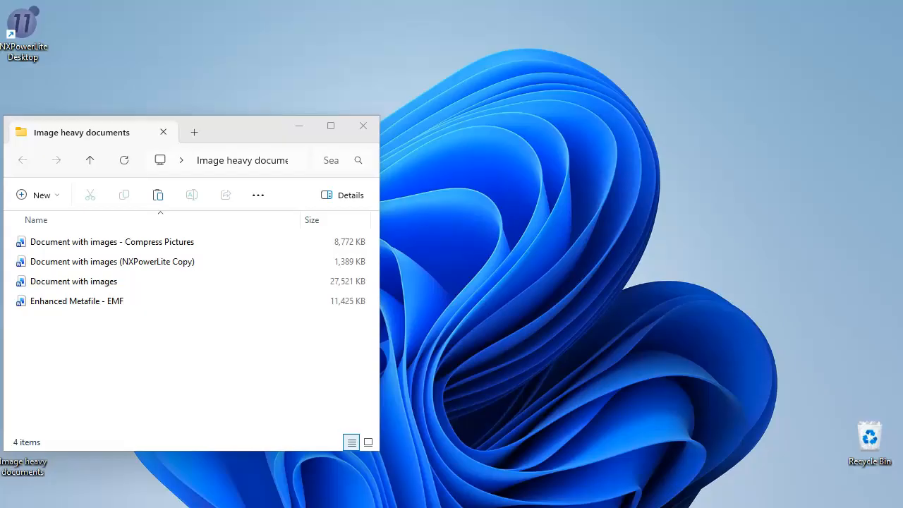
Step: Duplicate the "Enhanced Metafile - EMF" file and rename the duplicate "Enhanced Metafile - EMF - Reduced"
left_click(99, 302)
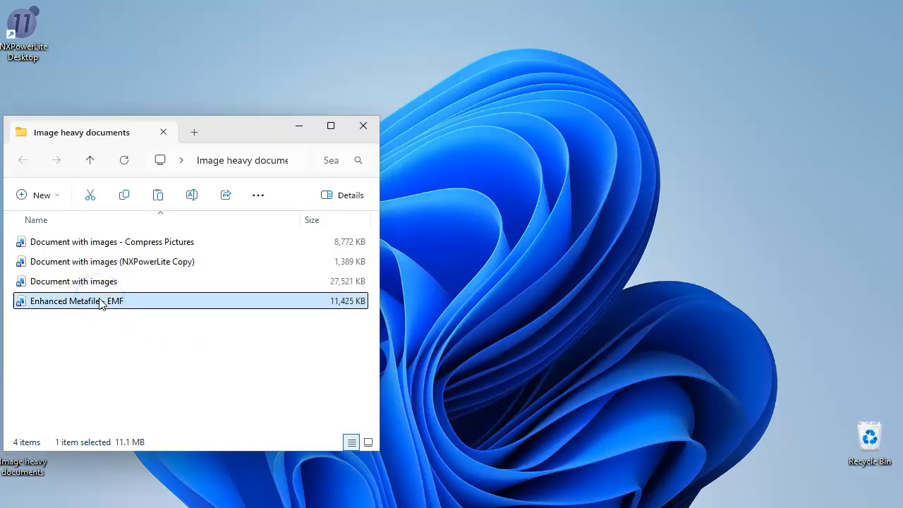
key("ctrl+c")
key("ctrl+v")
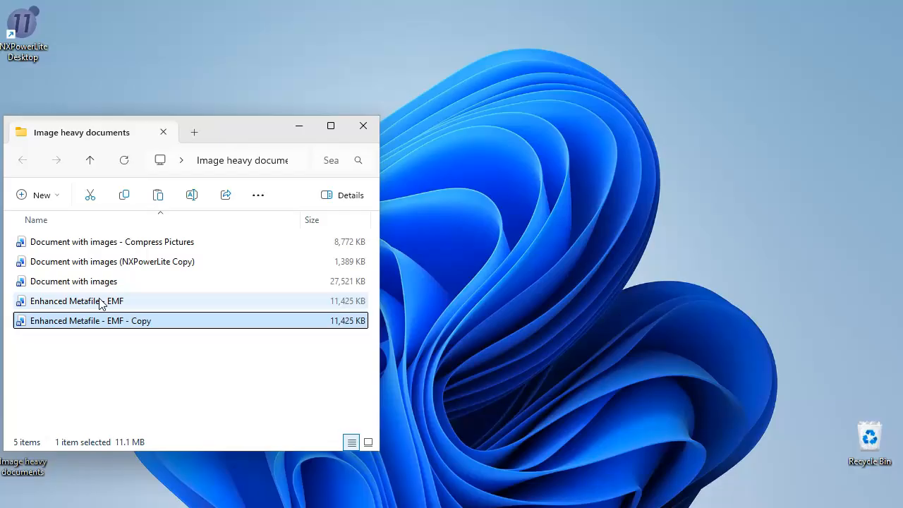
left_click(144, 321)
double_click(157, 321)
type("Reduced")
key("Return")
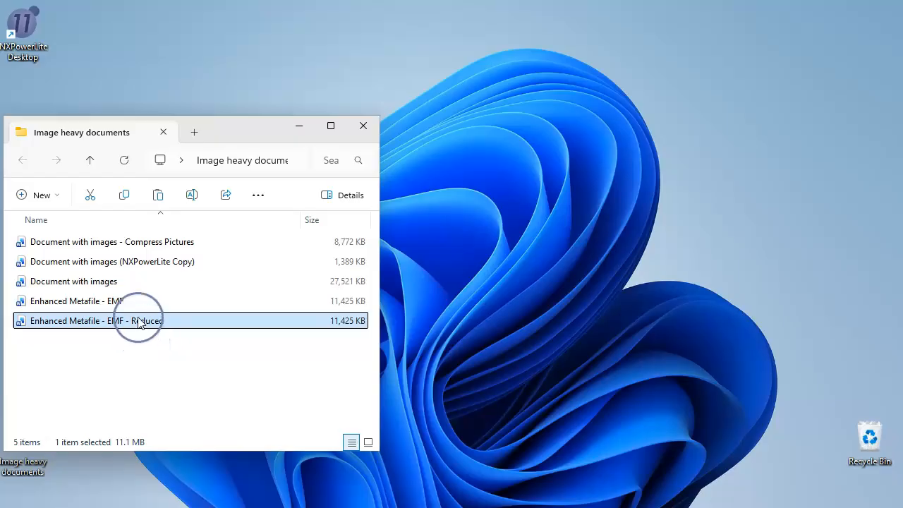
Step: Open "Enhanced Metafile - EMF - Reduced" in Word and replace the cover page's metafile image with a copy pasted as a picture
double_click(139, 321)
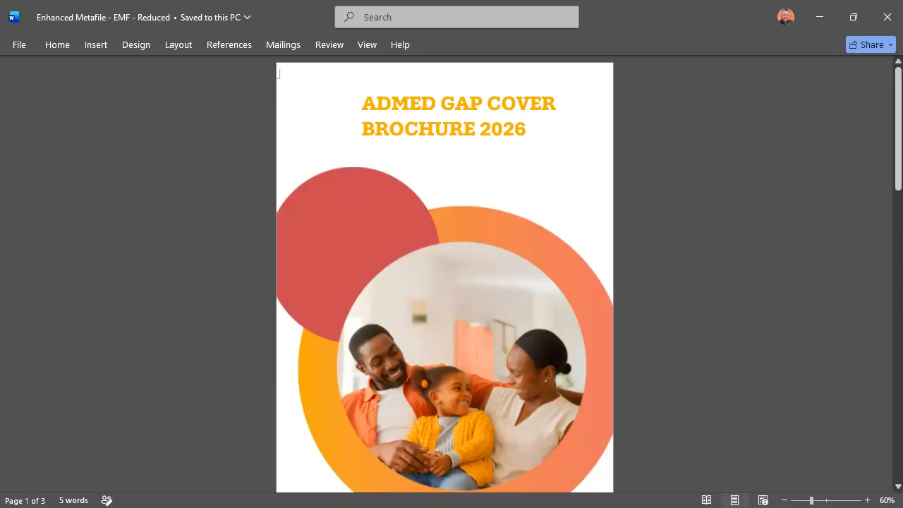
left_click(449, 242)
right_click(450, 242)
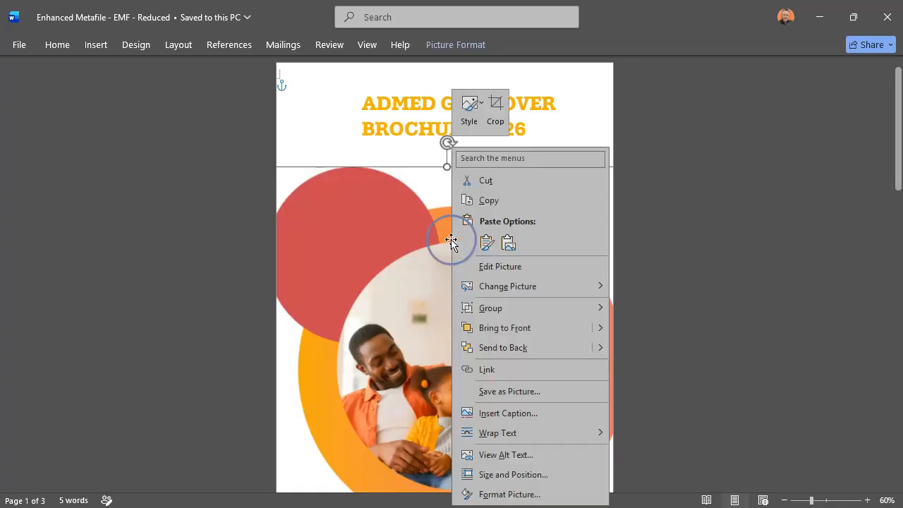
left_click(495, 203)
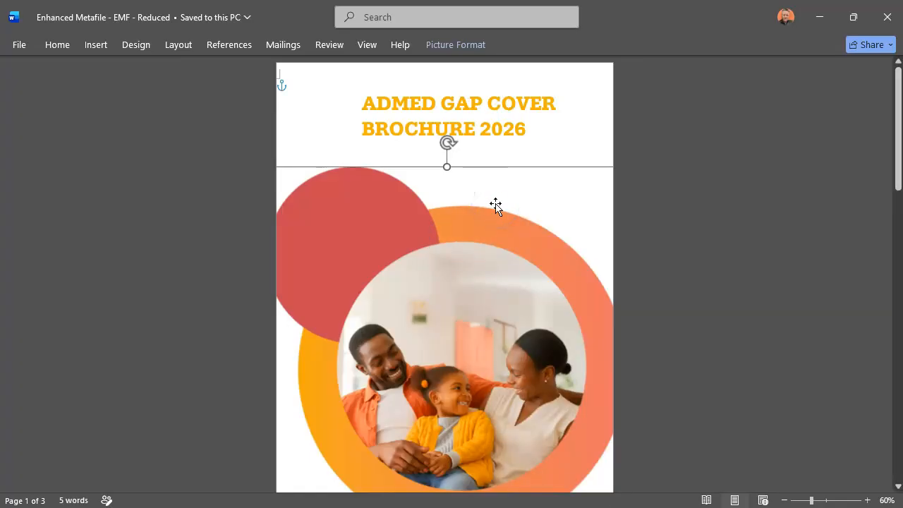
key("Delete")
right_click(495, 205)
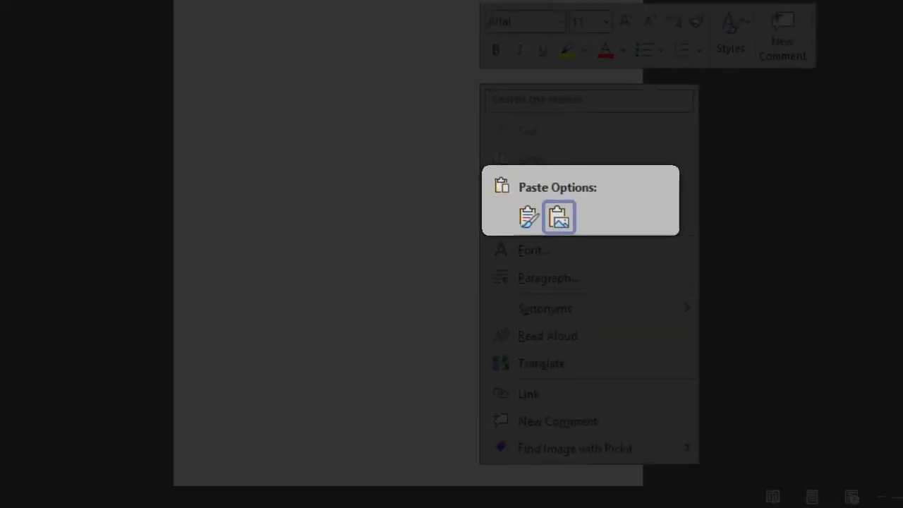
left_click(561, 201)
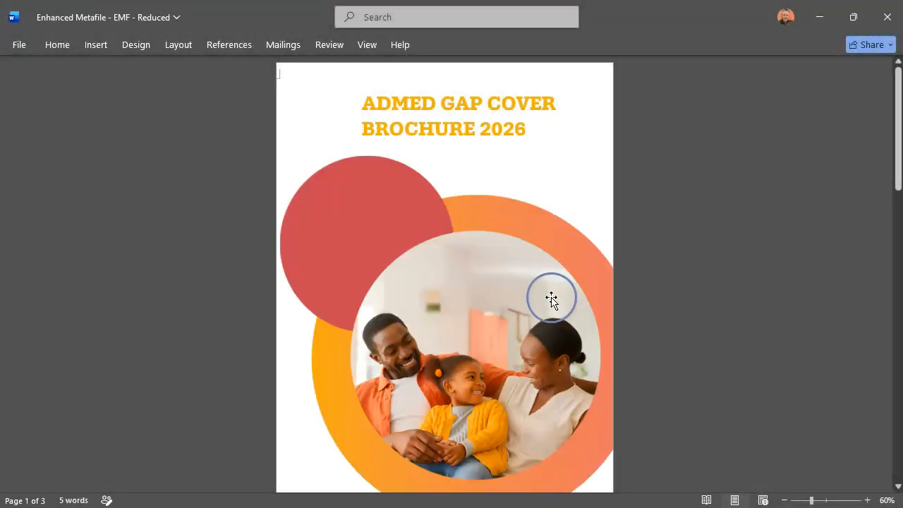
Step: Replace the metafile image on the Mission Statement page with a copy of itself pasted as a picture
scroll(637, 298, "down", 15)
left_click(489, 256)
right_click(489, 255)
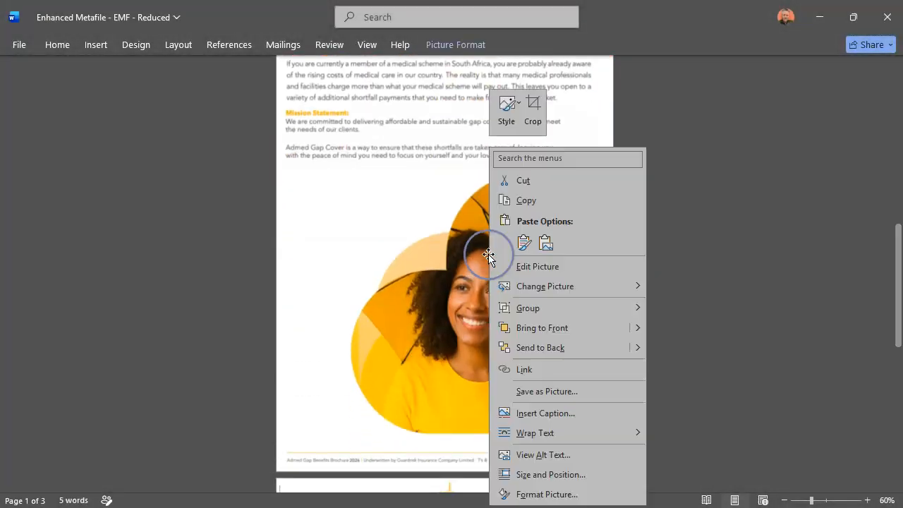
left_click(528, 205)
left_click(528, 205)
right_click(528, 203)
left_click(585, 297)
Step: Replace the "Our Supreme Offerings" metafile image on page 3 with a copy of itself pasted as a picture
scroll(472, 273, "down", 5)
left_click(472, 272)
right_click(498, 233)
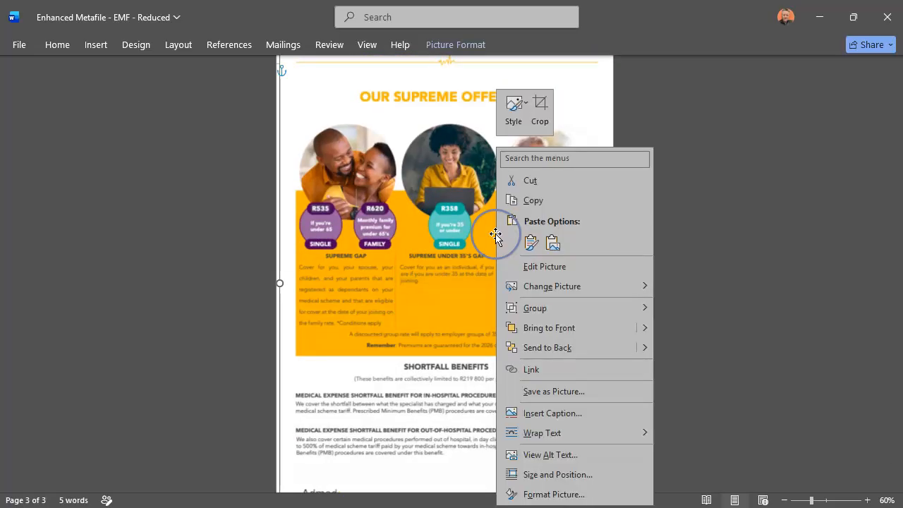
left_click(515, 201)
left_click(505, 235)
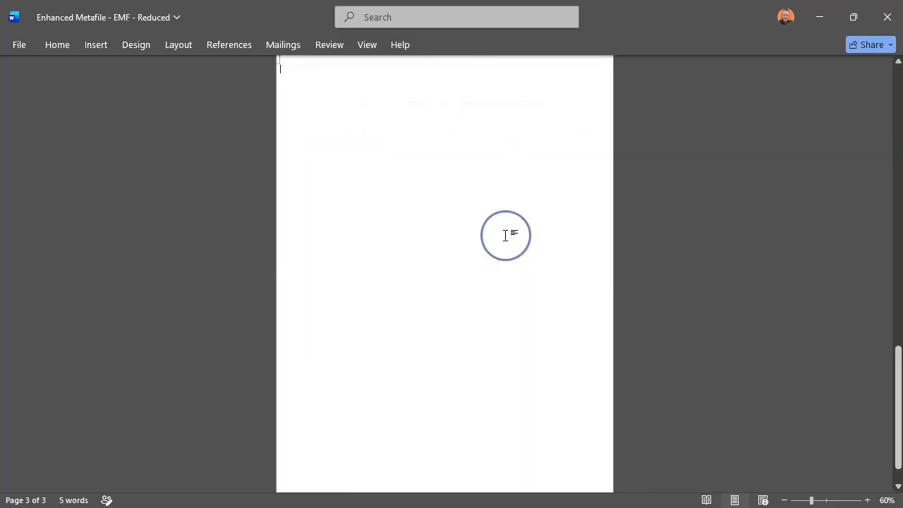
right_click(506, 235)
left_click(562, 325)
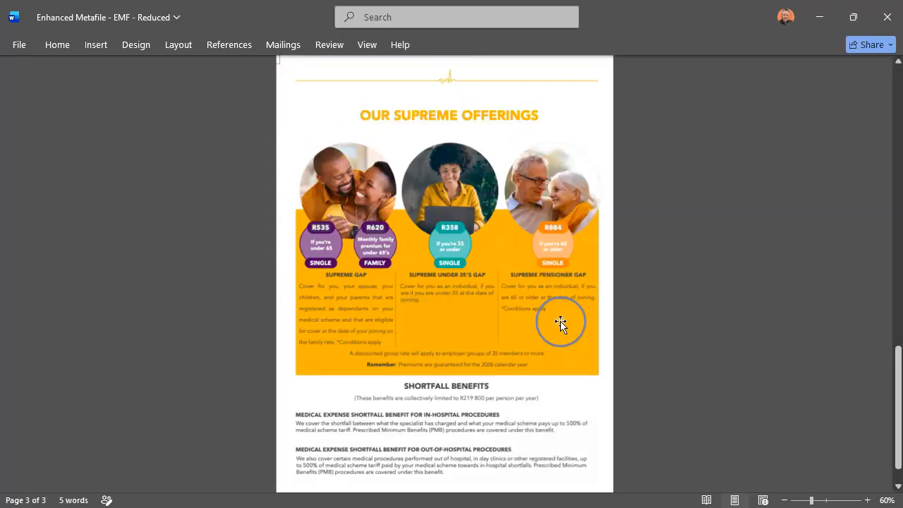
Step: Save the brochure document with the replaced images and close it
left_click(19, 45)
left_click(30, 212)
left_click(887, 16)
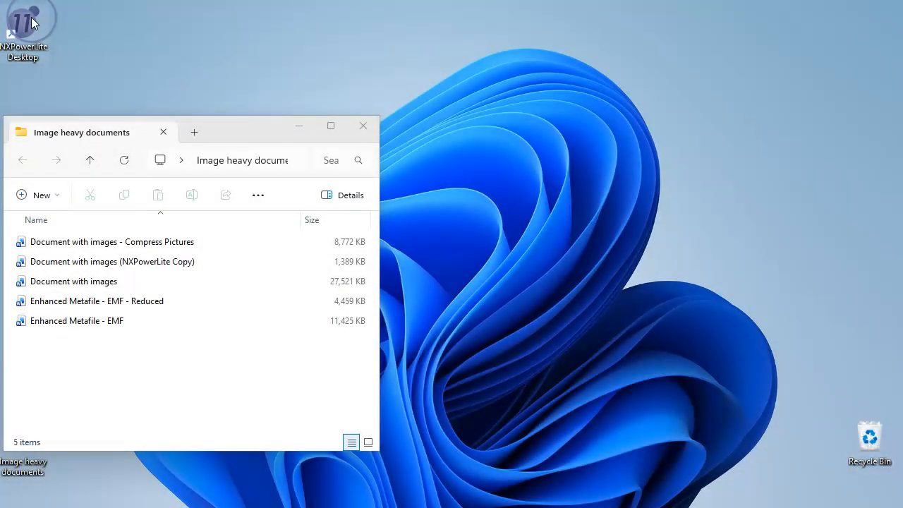
Step: Switch to NXPowerLite Desktop, create an optimized copy of "Enhanced Metafile - EMF - Reduced" with Balanced Compression in the same folder, and exit
double_click(31, 22)
left_click(62, 305)
left_click_drag(62, 308, 734, 292)
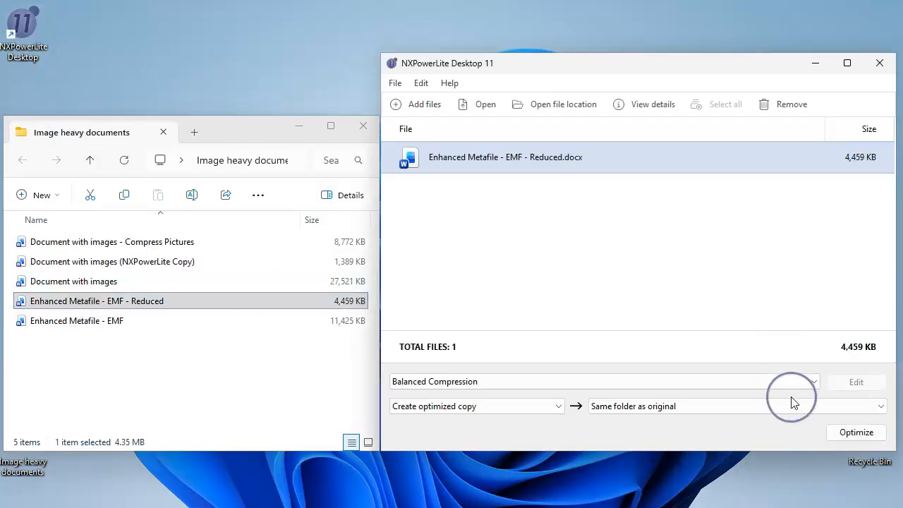
left_click(847, 433)
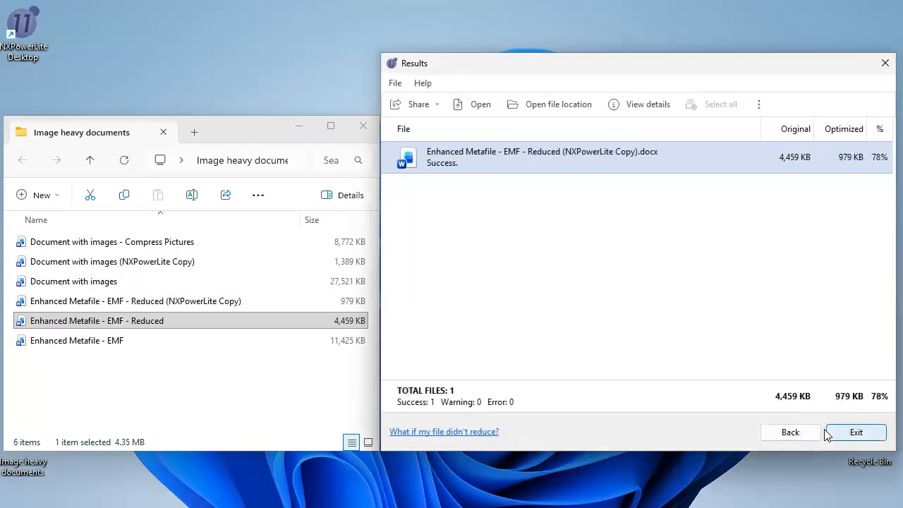
left_click(831, 432)
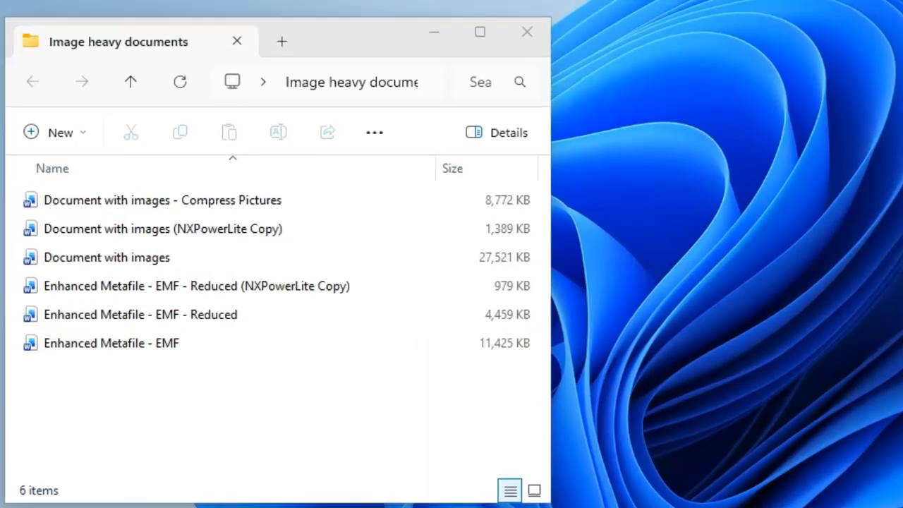